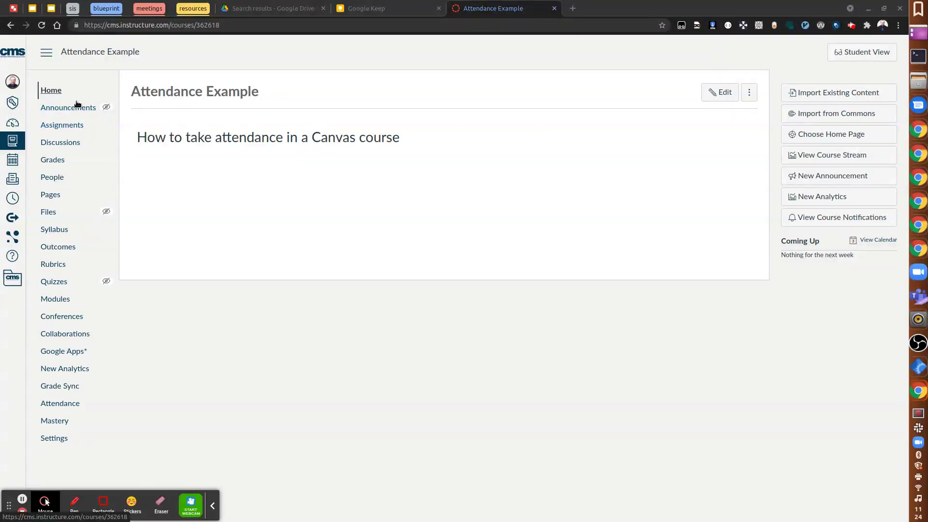
Open Roll Call attendance for Section1 on Tue Jun 08 and expand the section list.
click(71, 409)
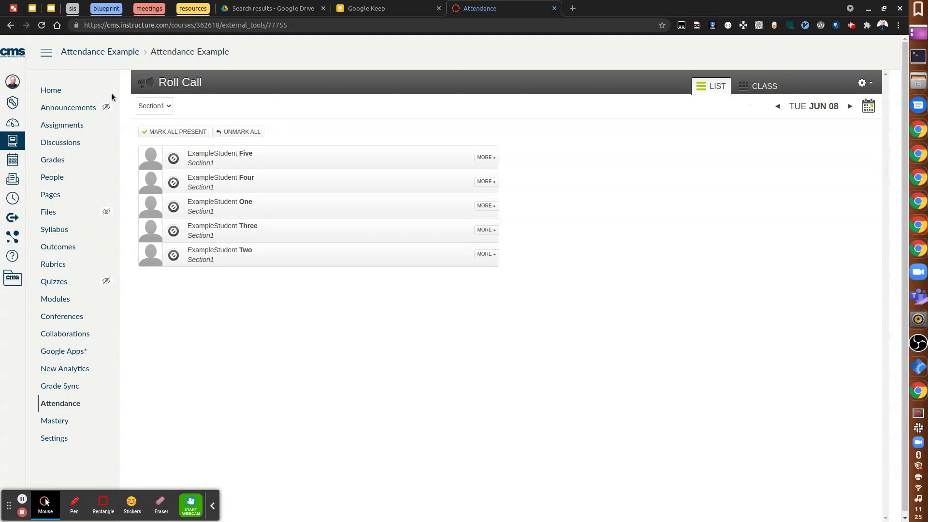
click(160, 108)
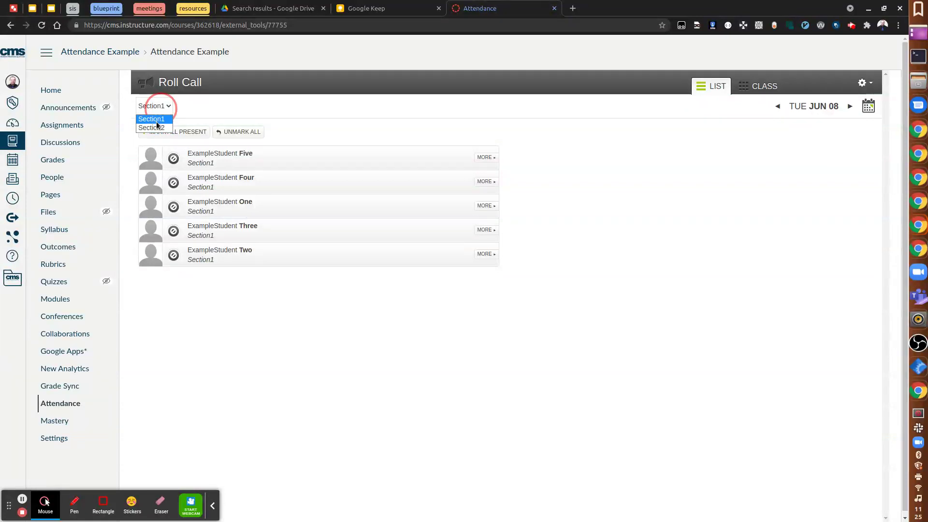
In Section1 for Jun 08, mark Five, Four, One and Two present and Three absent.
click(157, 121)
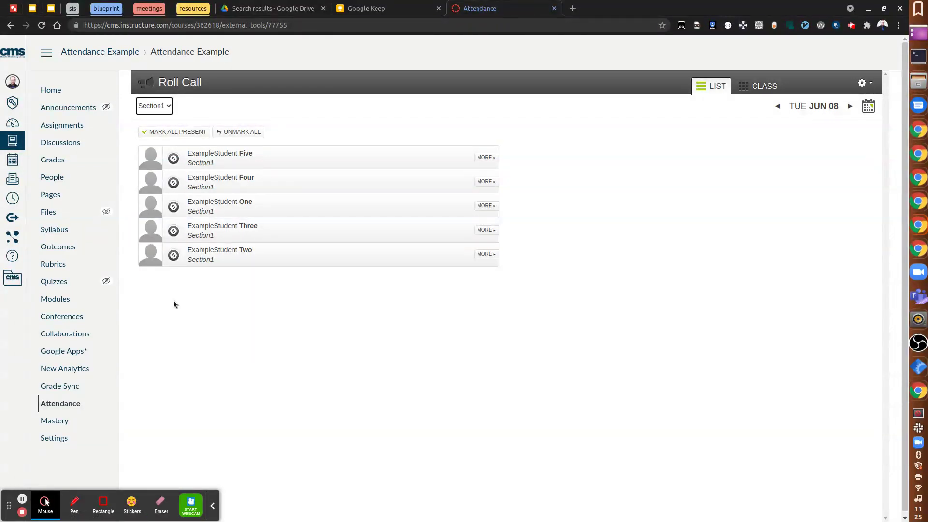
click(173, 159)
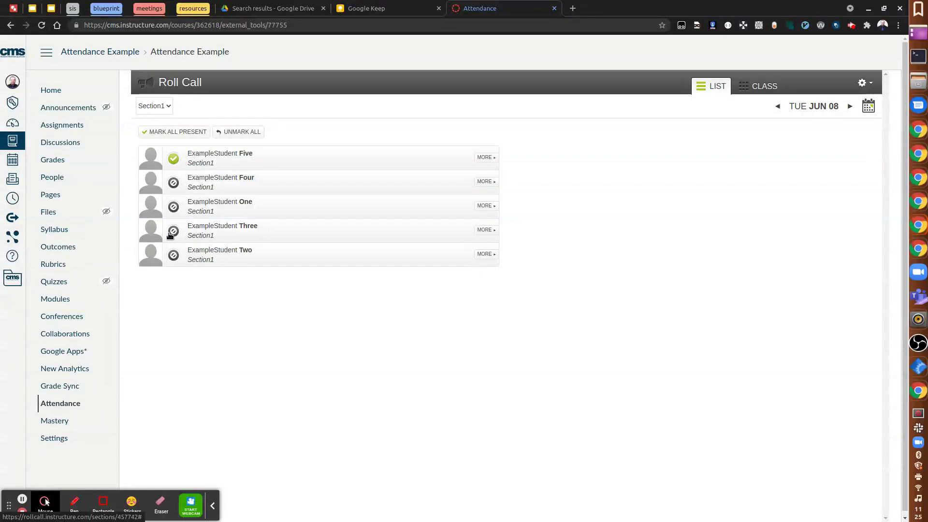
click(173, 183)
click(173, 207)
click(174, 233)
click(174, 233)
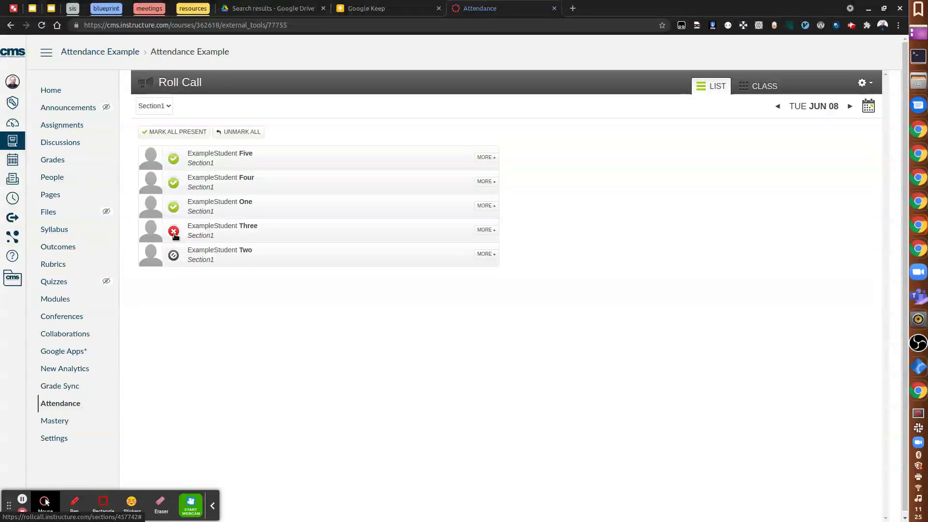
click(176, 258)
click(176, 258)
click(174, 257)
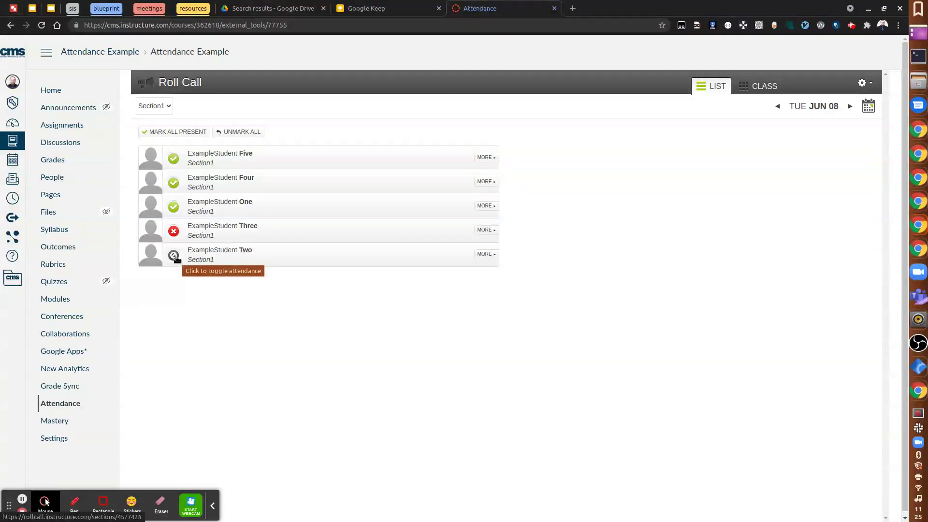
click(177, 259)
View student Two's attendance stats, then switch the roll to the Section2 student list.
click(489, 255)
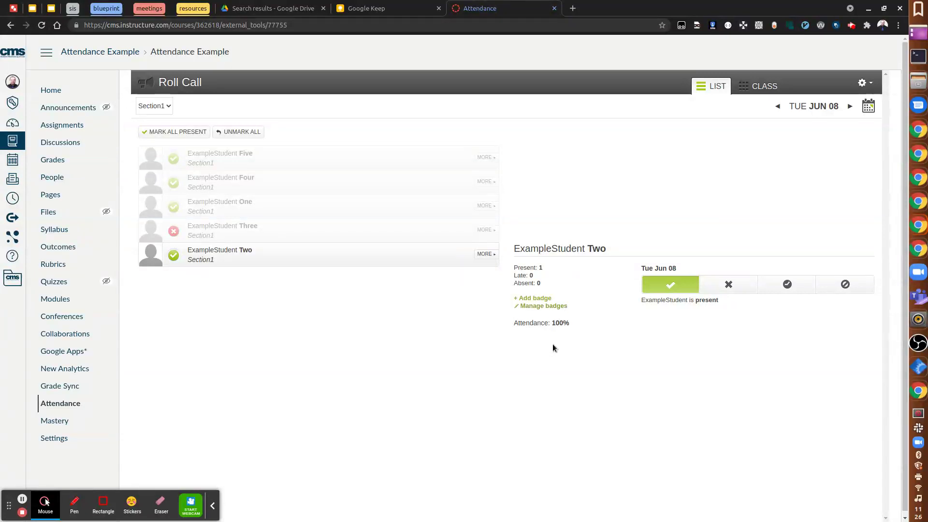
click(422, 295)
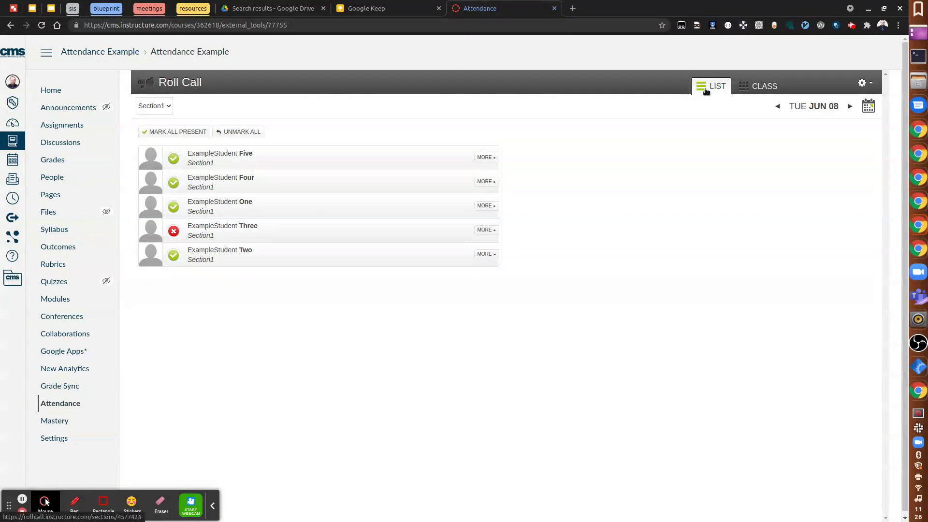
click(154, 107)
click(153, 127)
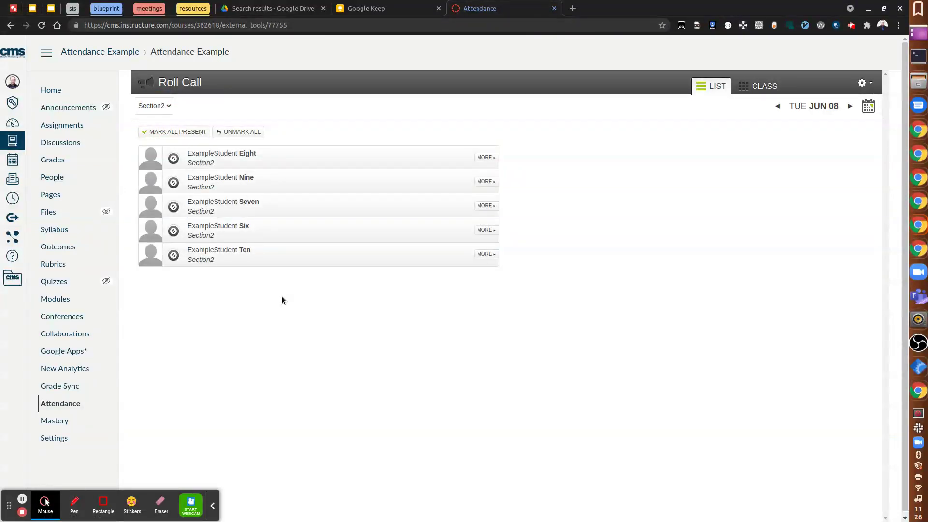
In class view, seat Eight and Seven on the seating chart, then return to taking attendance.
click(745, 90)
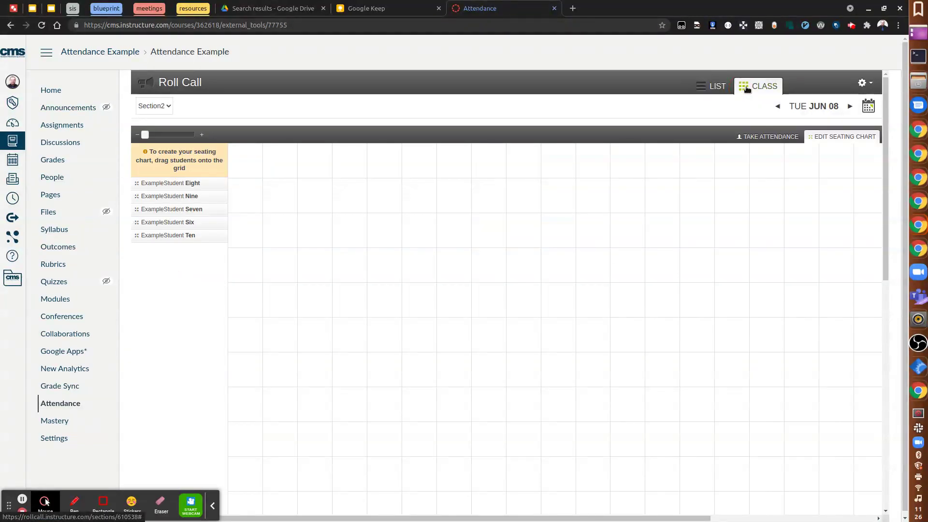
drag(163, 183, 242, 161)
drag(201, 194, 244, 193)
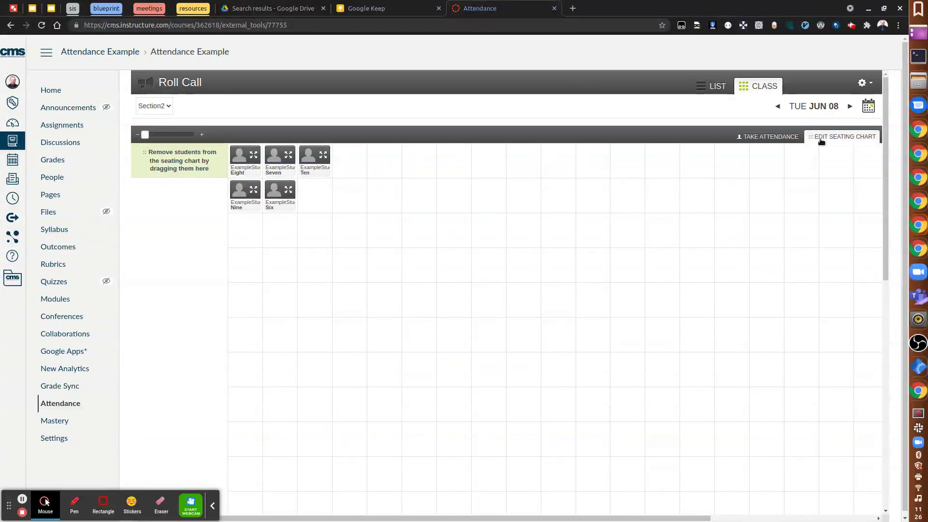
click(762, 136)
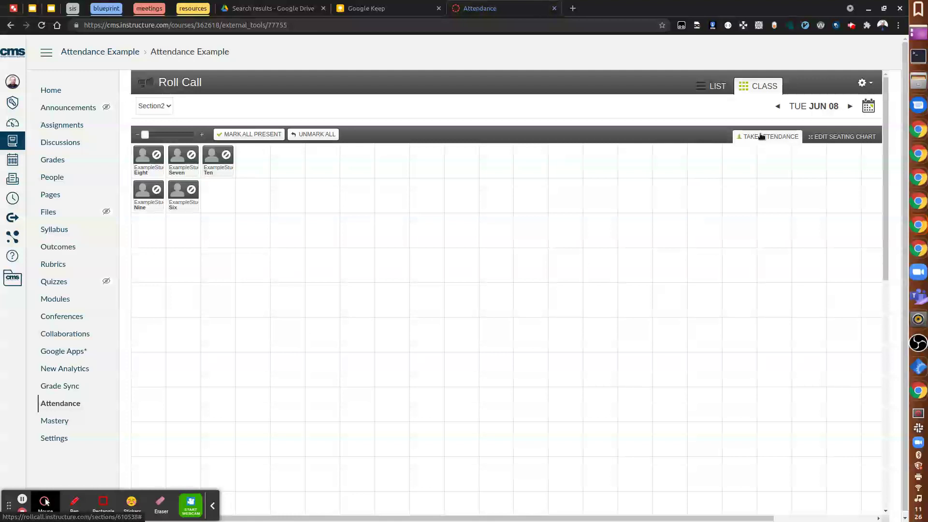
Mark Ten and Seven present on the Section2 seating chart, leaving Eight unmarked.
click(225, 155)
click(191, 156)
click(150, 162)
click(150, 163)
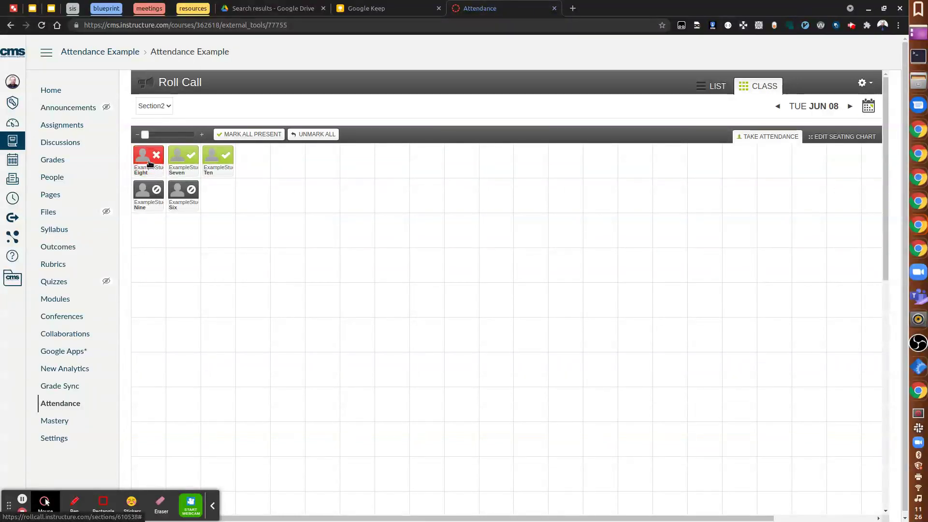
click(150, 163)
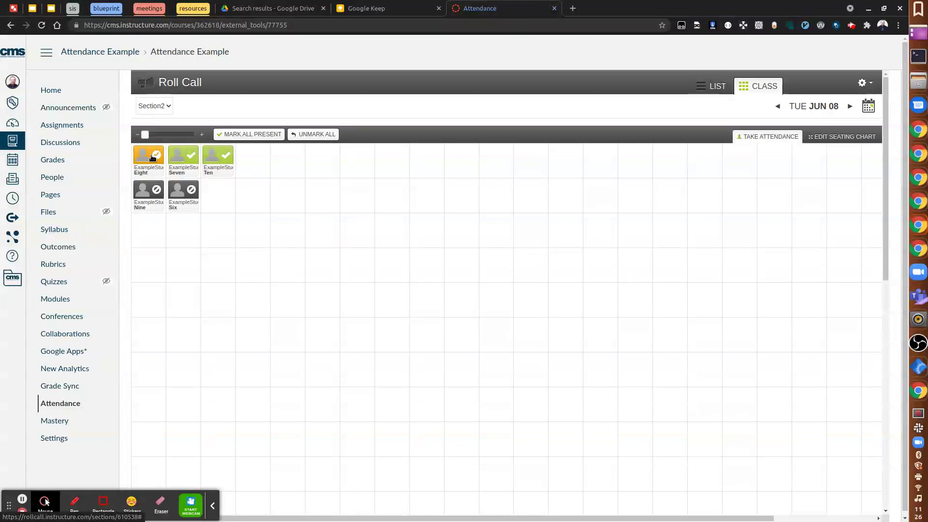
click(151, 170)
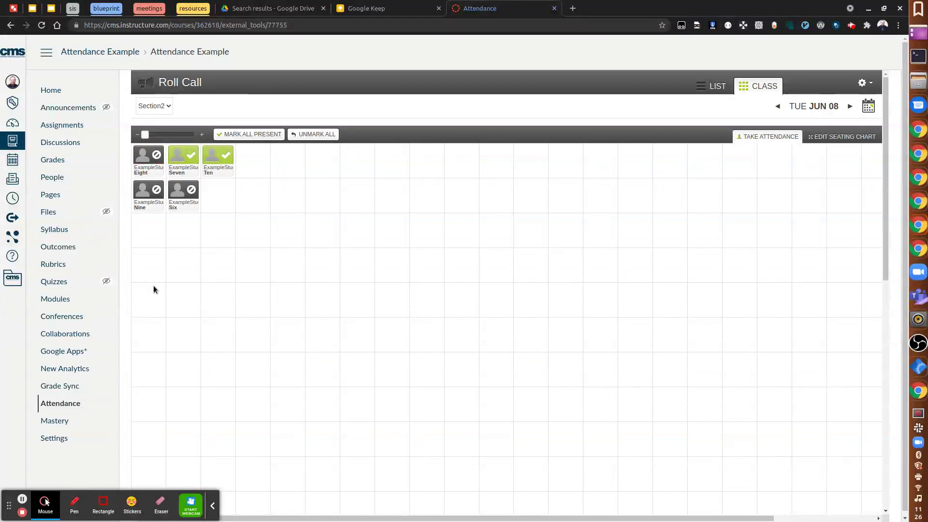
Mark Six and Eight present and Nine absent, then move back to Mon Jun 07.
click(184, 196)
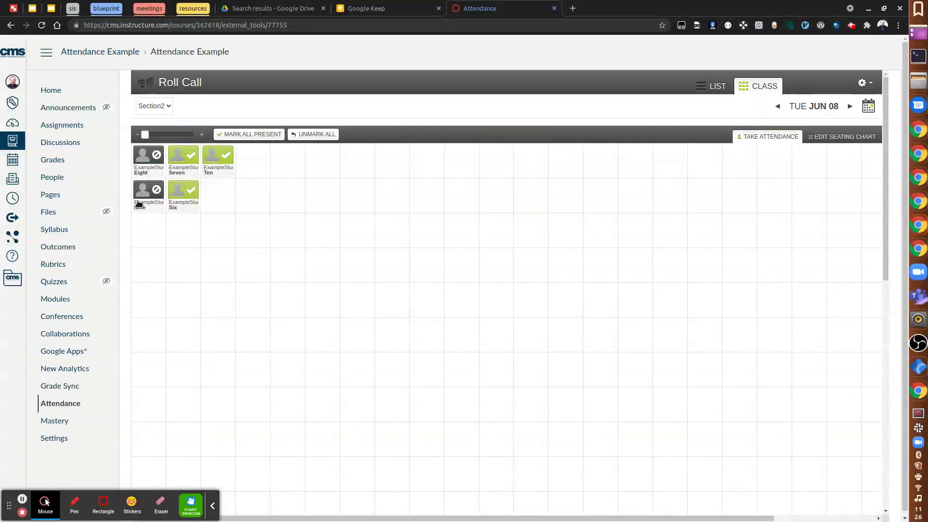
click(155, 193)
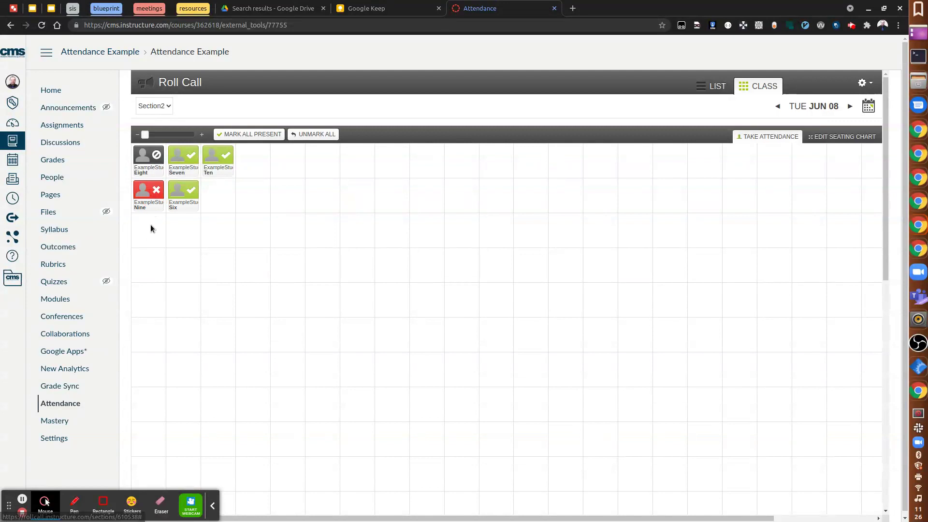
click(157, 161)
click(157, 160)
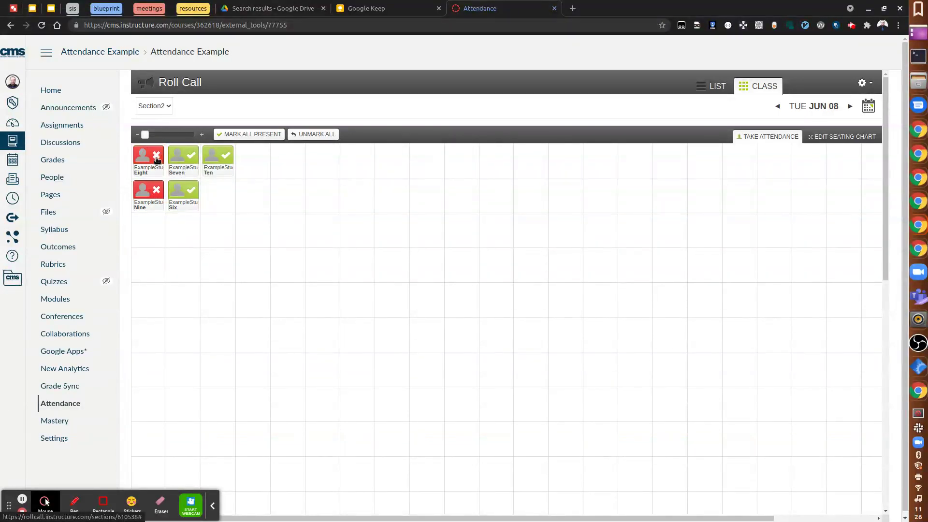
click(157, 160)
click(157, 160)
click(157, 161)
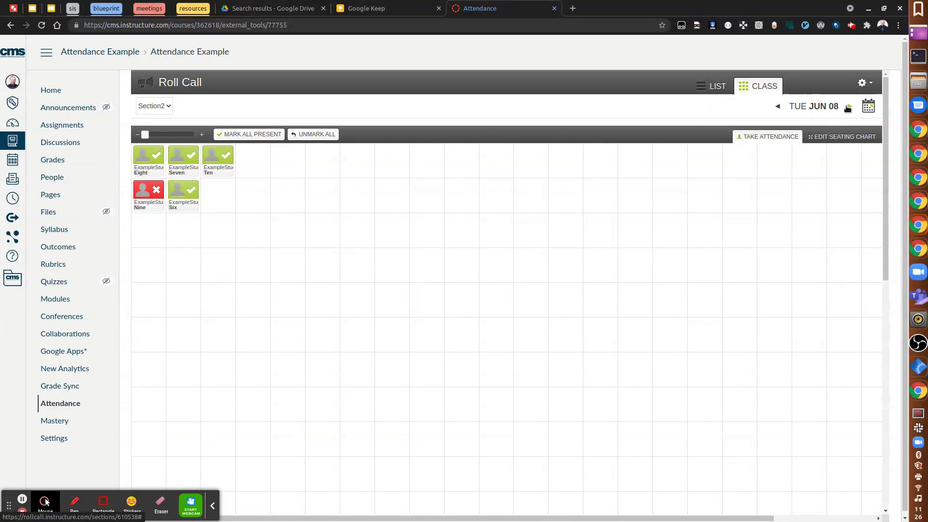
click(777, 106)
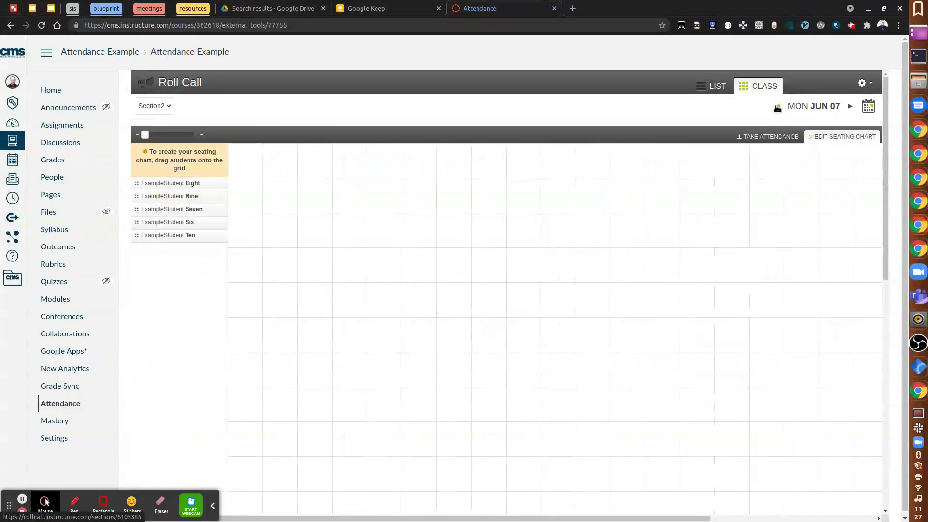
Browse Section2 attendance from Sun Jun 06 to Sat Jun 12, ending on Tue Jun 08.
click(782, 137)
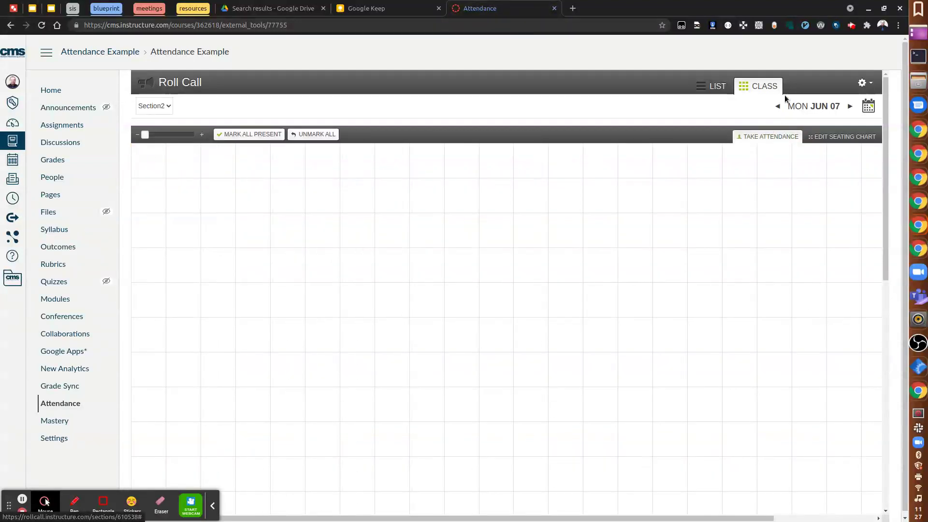
click(780, 106)
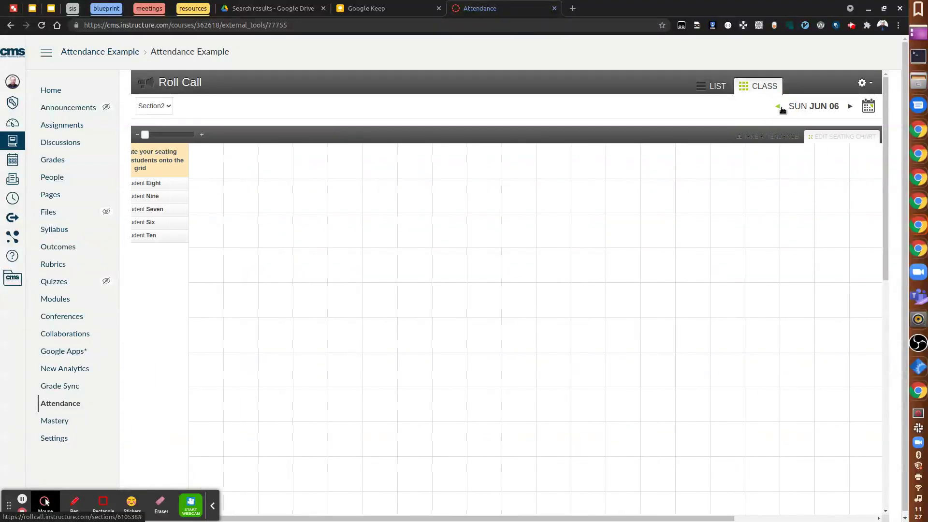
click(849, 107)
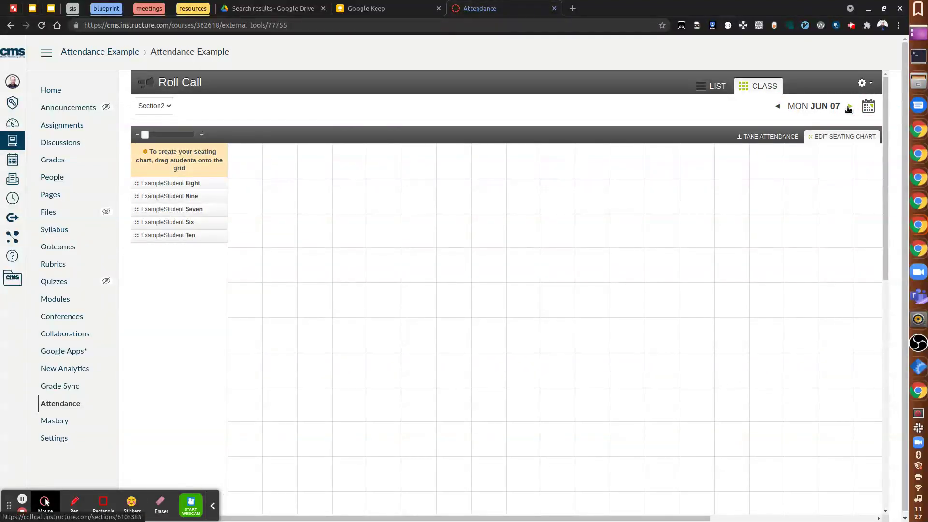
click(849, 107)
click(849, 107)
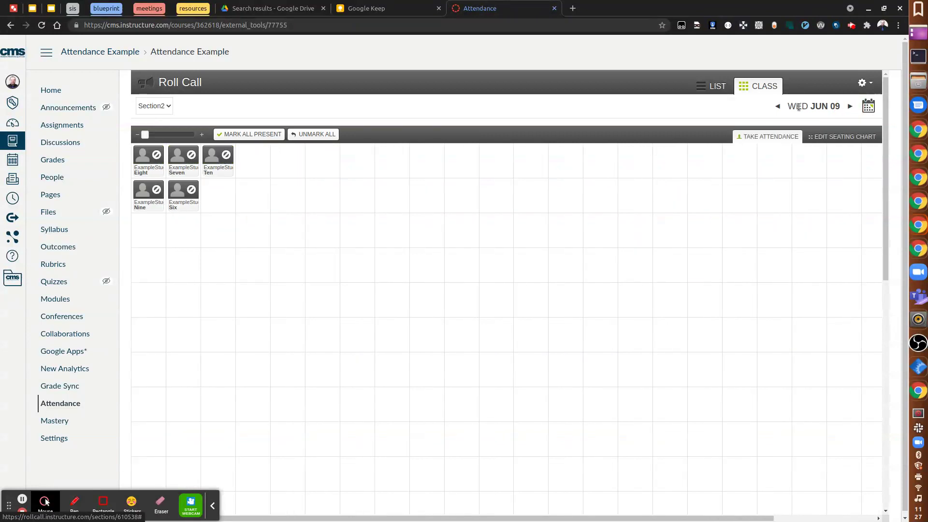
click(850, 106)
click(850, 107)
click(850, 107)
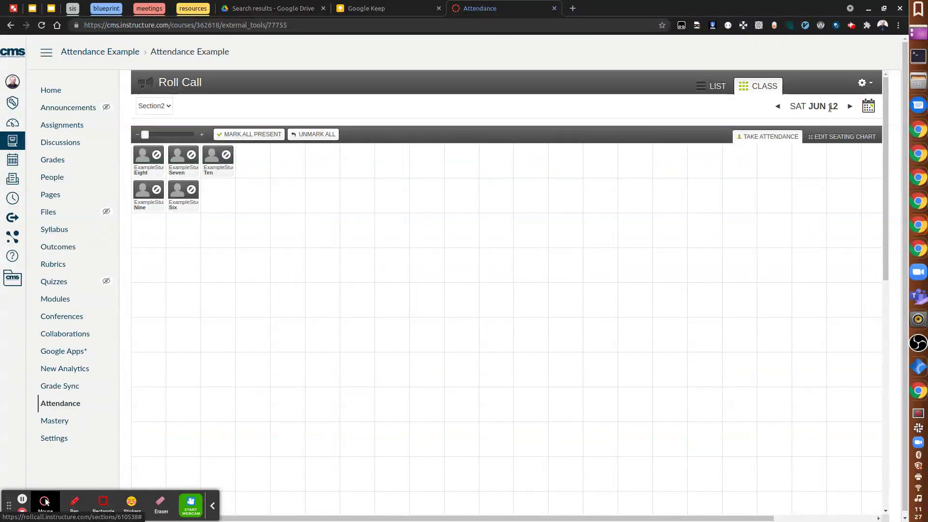
click(777, 107)
click(777, 108)
click(777, 108)
click(777, 107)
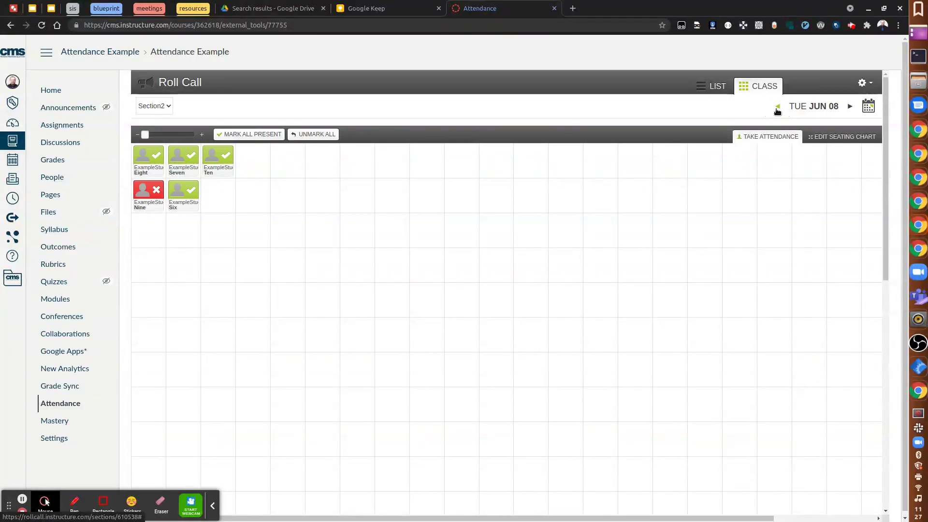
Inspect the Attendance Report form's start date, SIS Student ID and e-mail fields, then return to Roll Call.
click(864, 82)
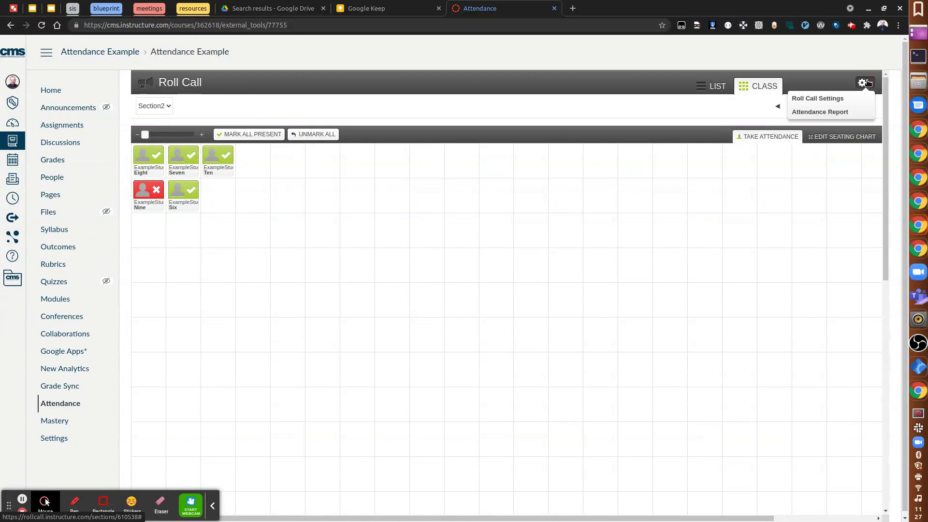
click(836, 115)
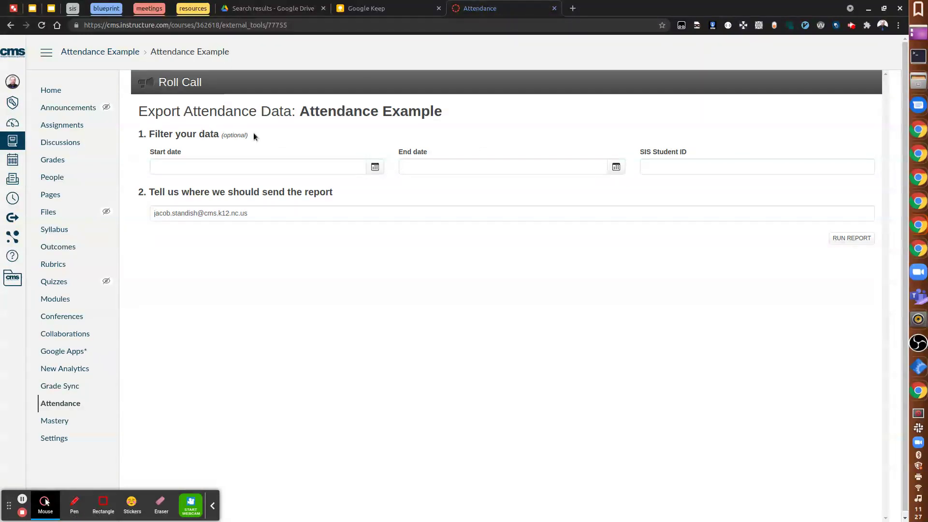
click(670, 166)
click(340, 166)
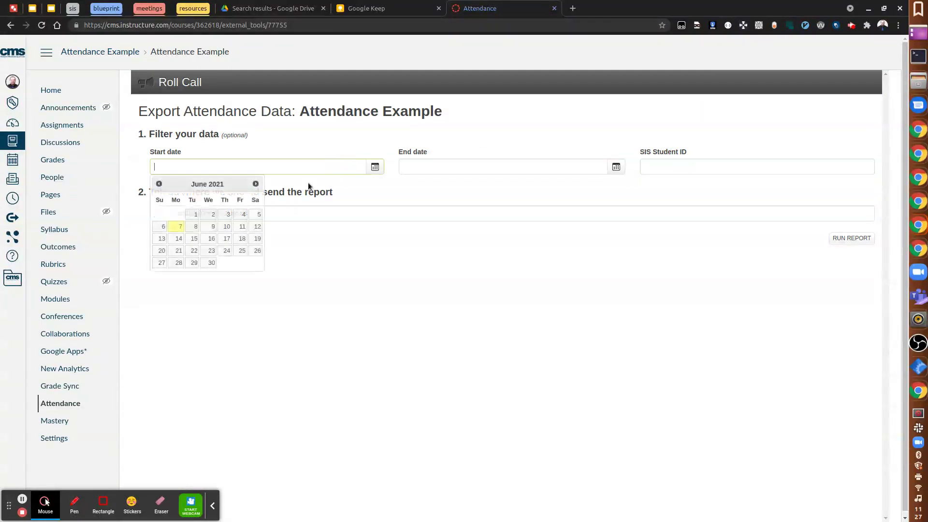
click(317, 211)
drag(291, 211, 175, 202)
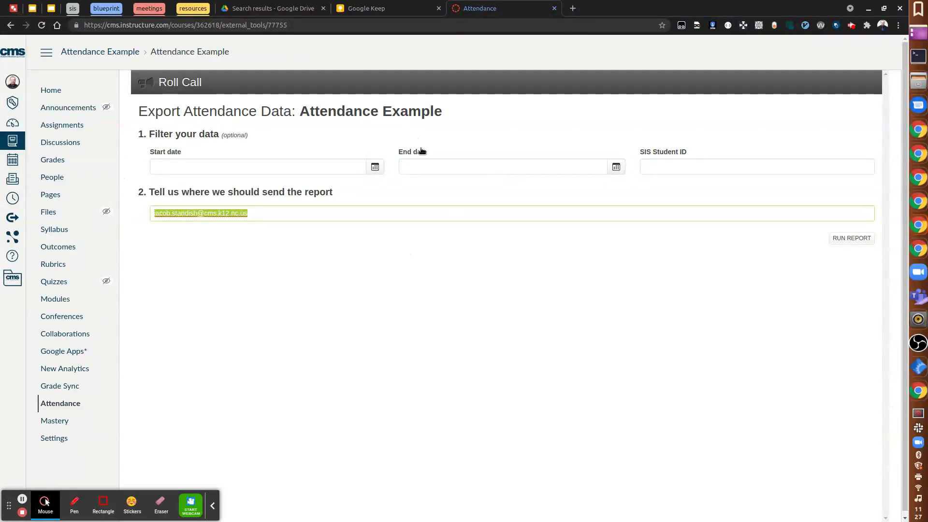
click(70, 405)
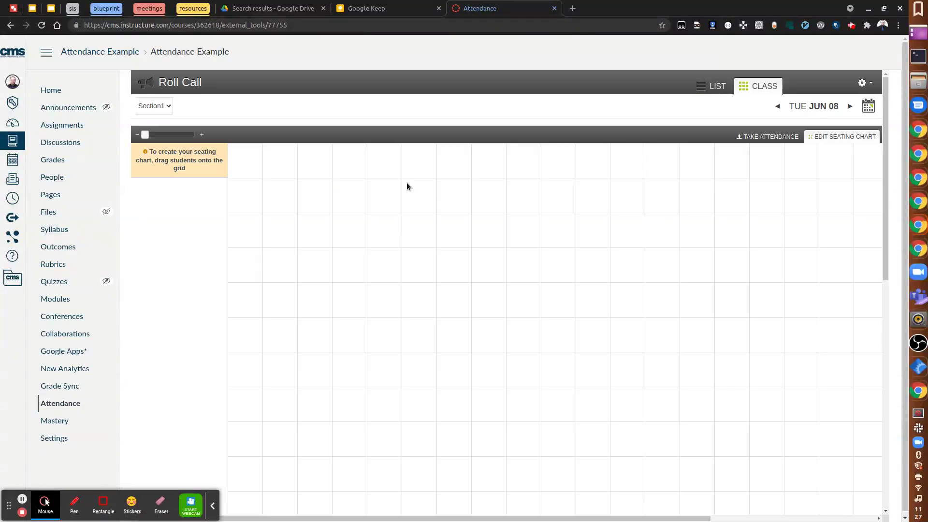
Tick 'Do not count attendance toward final grade' in Roll Call Settings, then reopen them to verify.
click(870, 84)
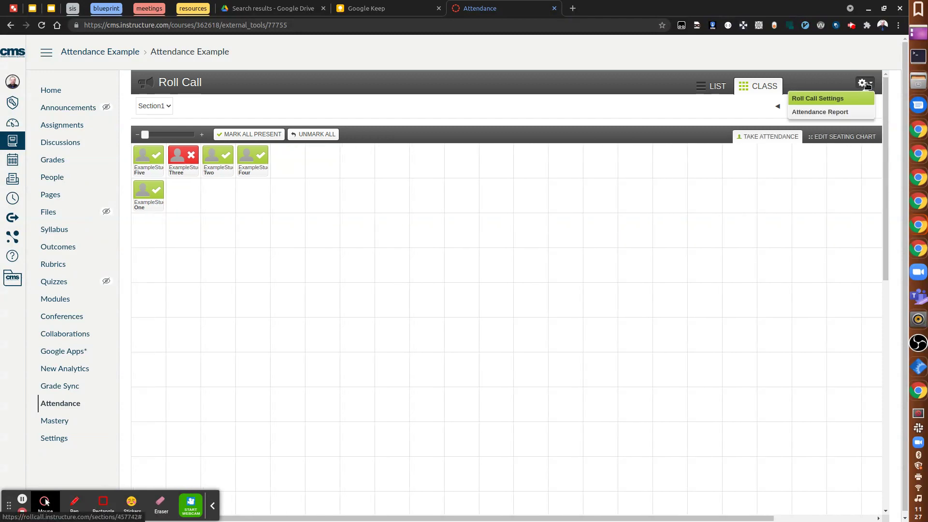
click(797, 94)
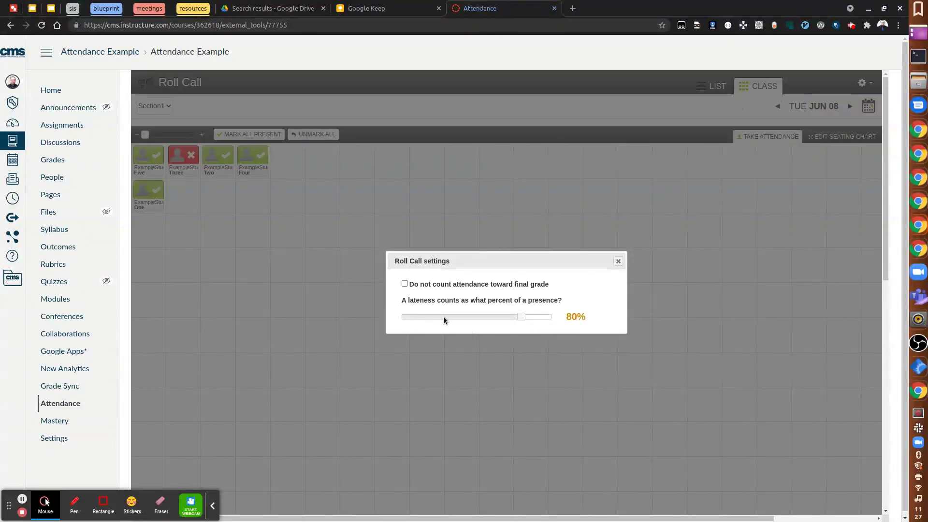
click(405, 285)
click(619, 262)
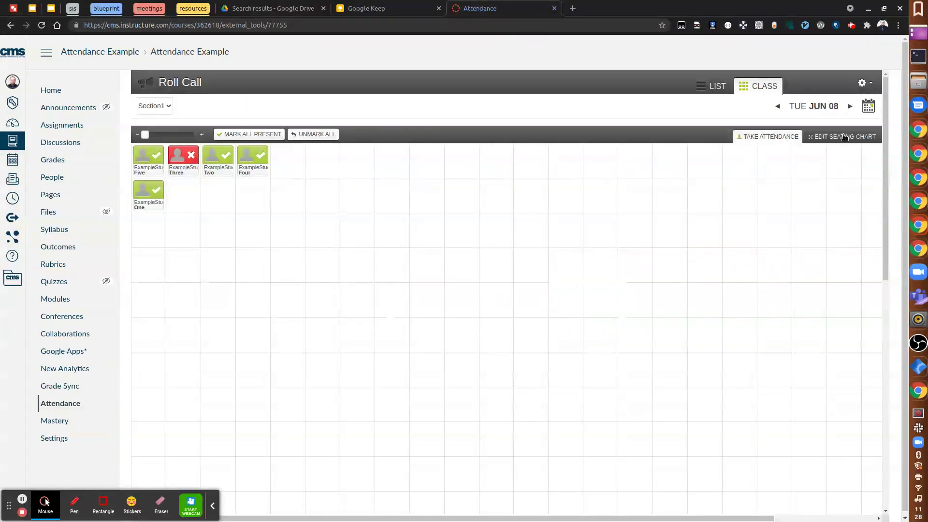
click(864, 85)
click(828, 98)
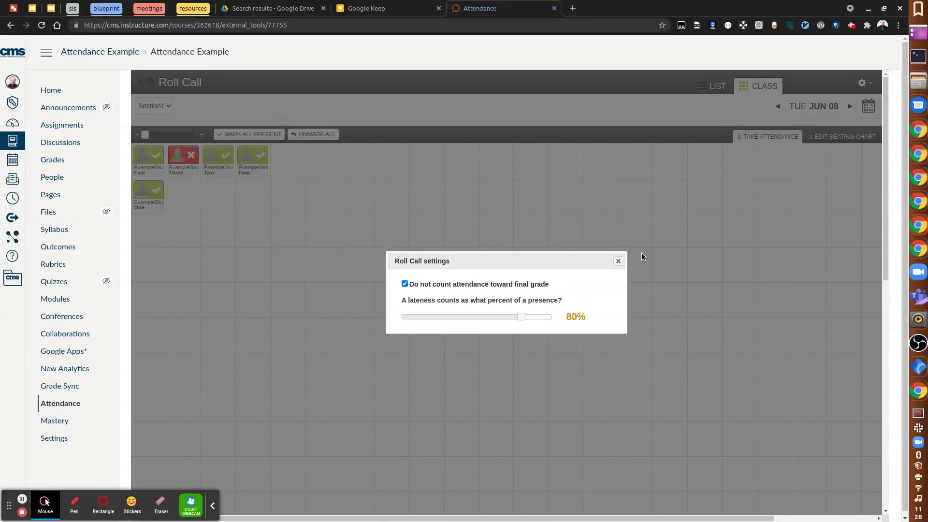
click(618, 262)
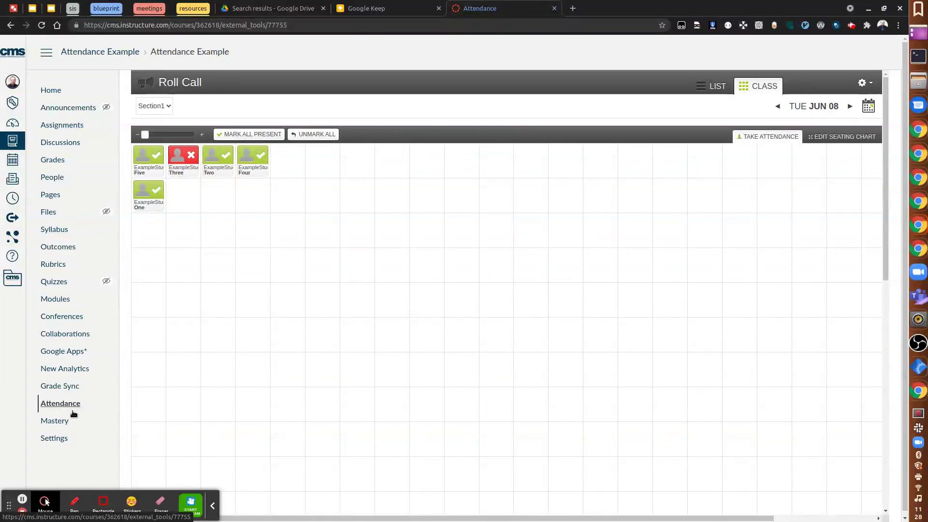
Check the 100-pt Roll Call Attendance assignment in Assignments, then reload the Attendance tool.
click(57, 130)
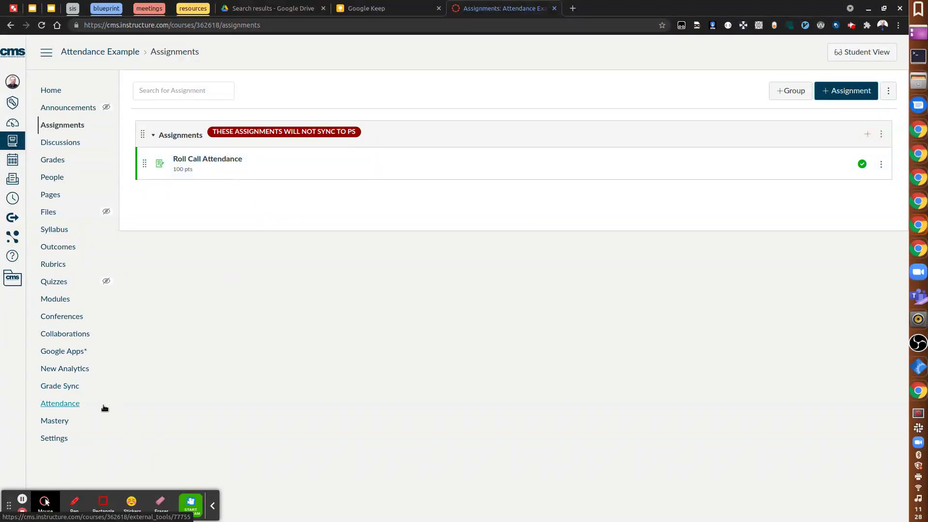
click(60, 404)
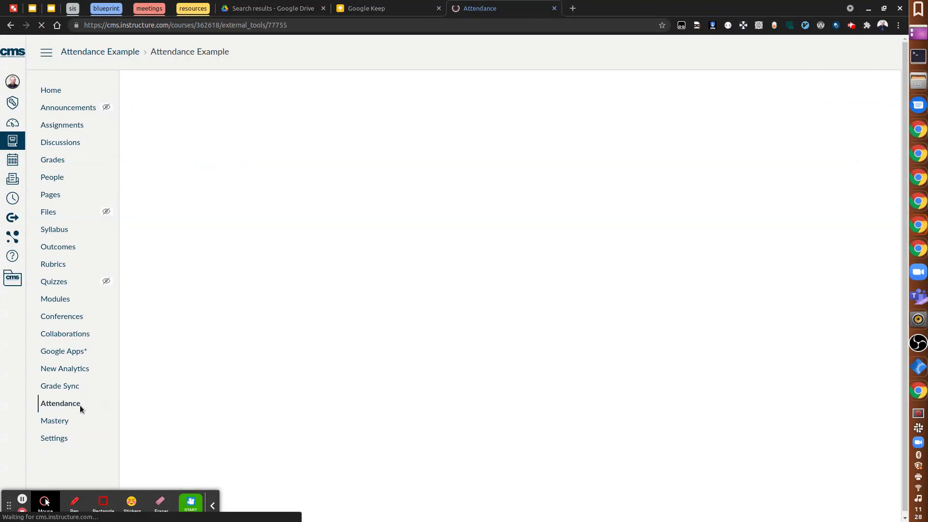